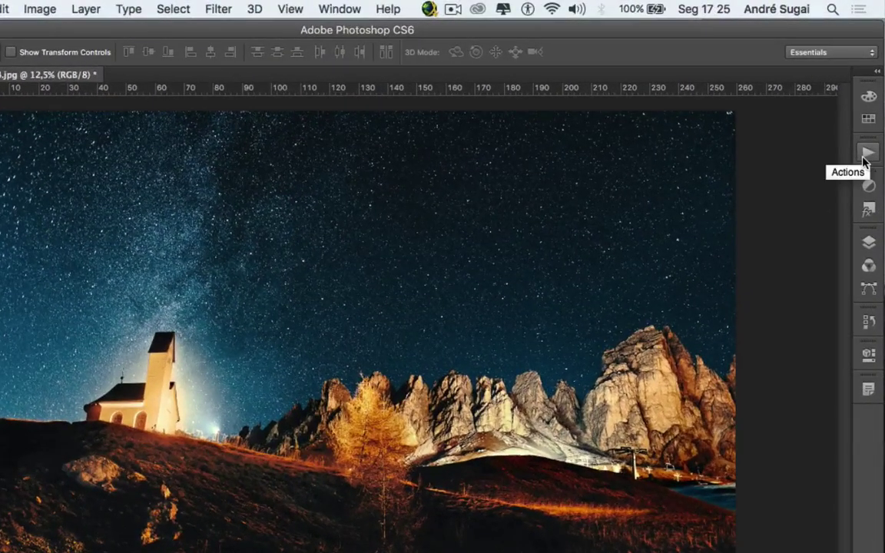
Step: Load 'The Heritage Co - One NIGHT Workflow Collection' .atn action set into the Actions panel
{"action": "left_click", "coordinate": [865, 155]}
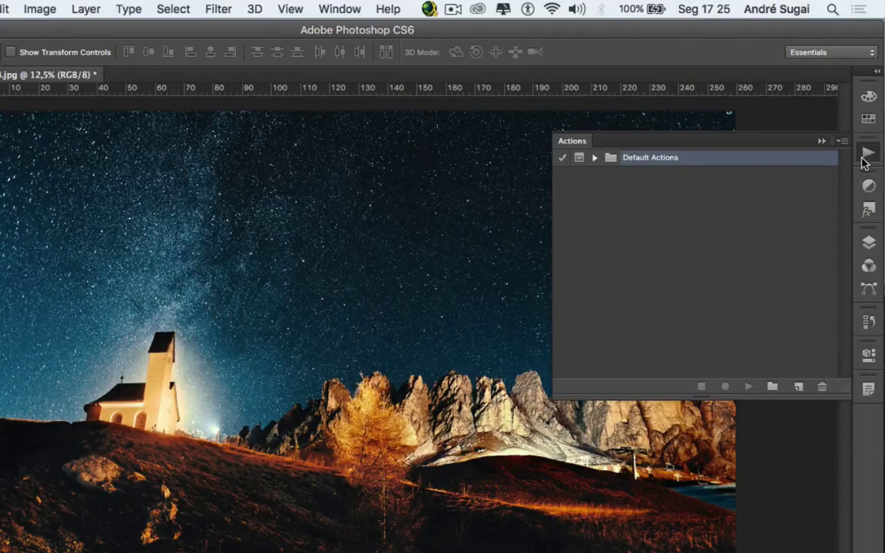
{"action": "left_click", "coordinate": [330, 9]}
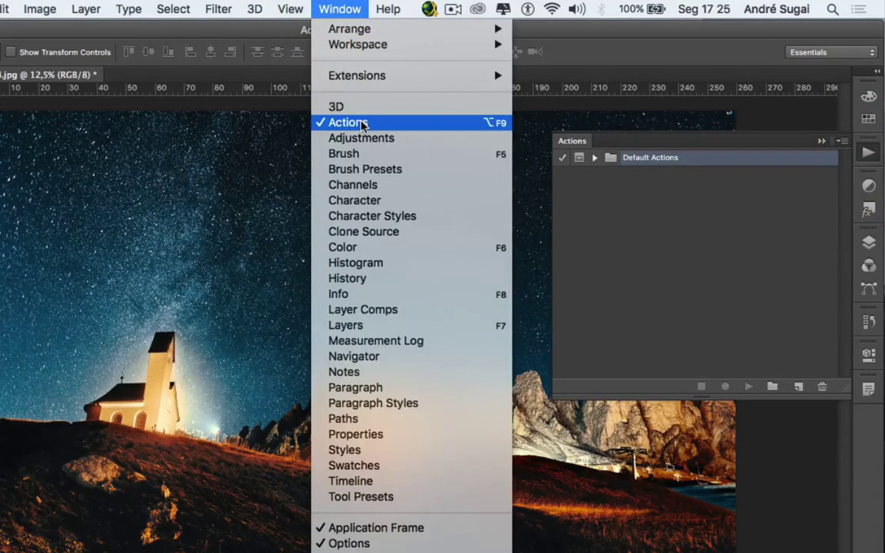
{"action": "left_click", "coordinate": [651, 206]}
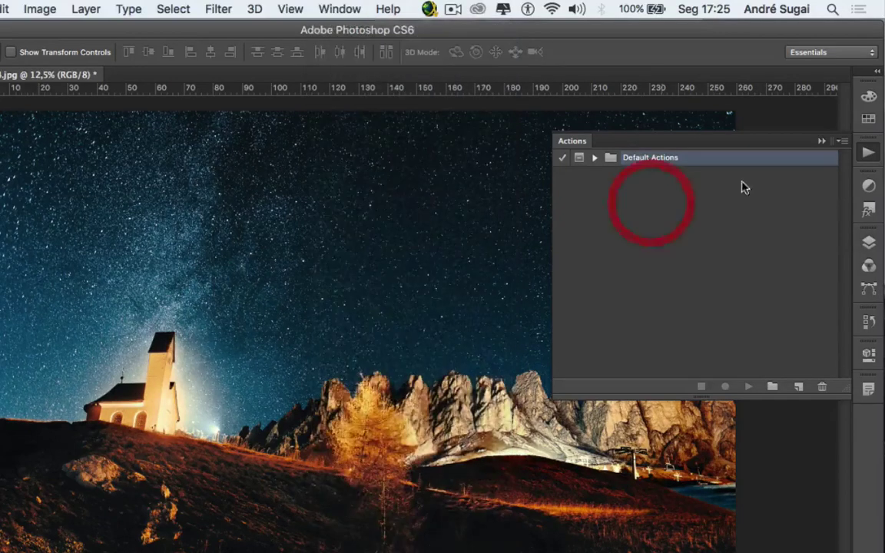
{"action": "left_click", "coordinate": [840, 142]}
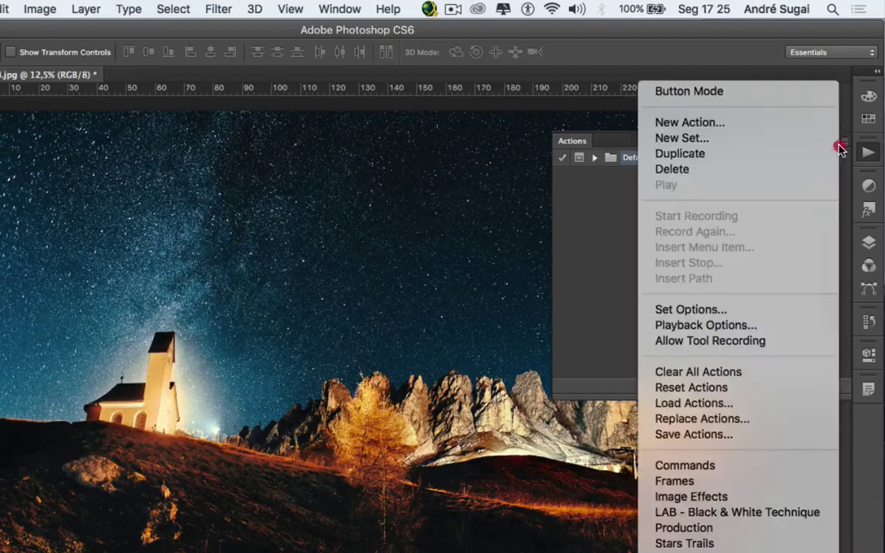
{"action": "left_click", "coordinate": [723, 405]}
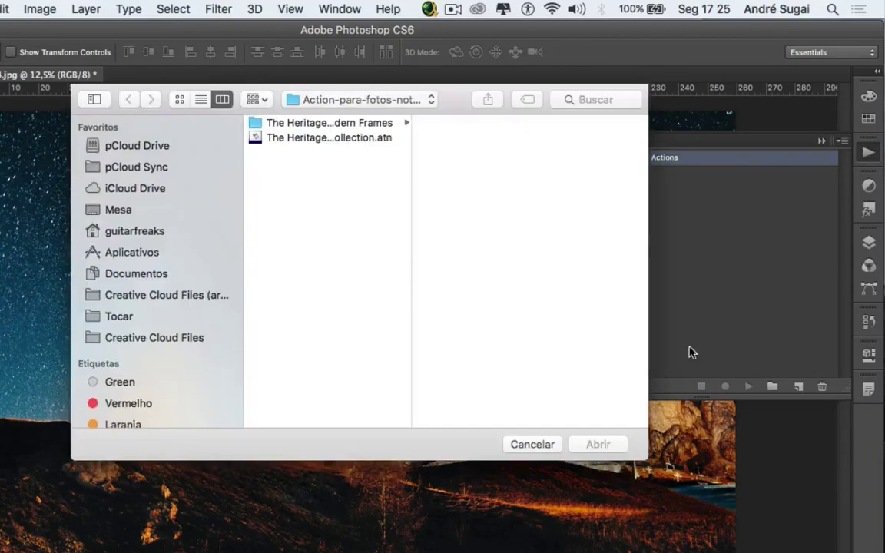
{"action": "left_click", "coordinate": [288, 142]}
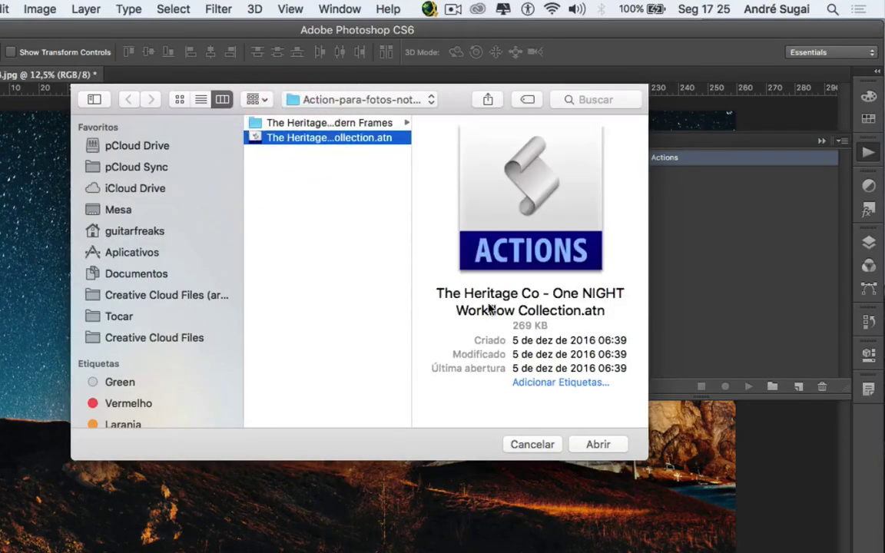
{"action": "left_click", "coordinate": [606, 444]}
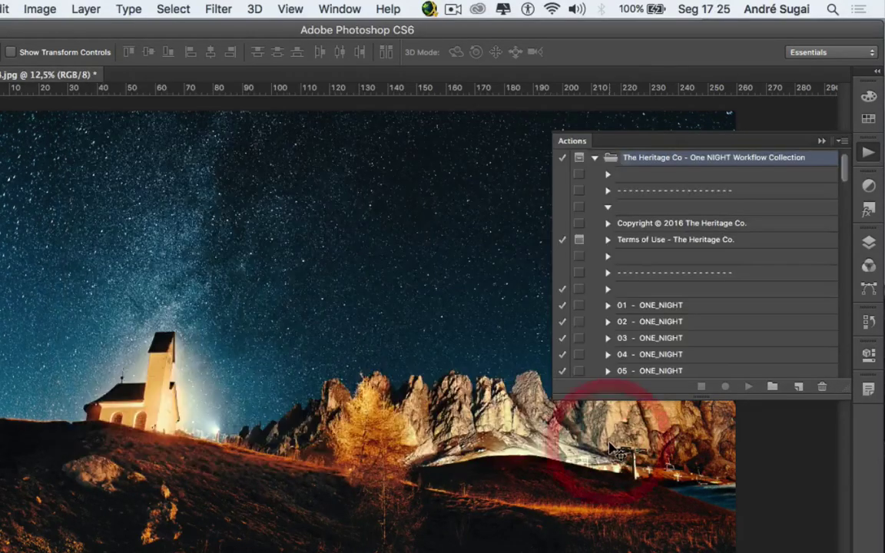
{"action": "scroll", "coordinate": [651, 277], "scroll_direction": "down", "scroll_amount": 3}
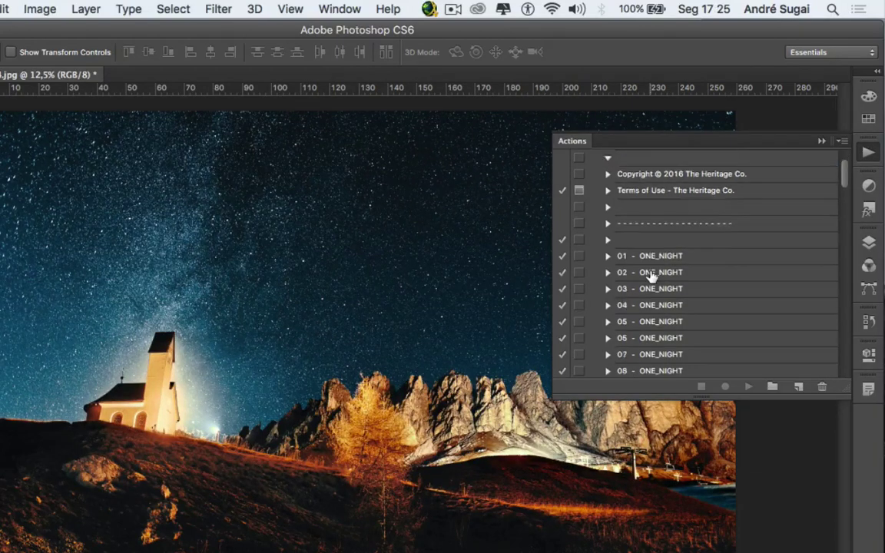
{"action": "scroll", "coordinate": [650, 276], "scroll_direction": "down", "scroll_amount": 1}
{"action": "scroll", "coordinate": [650, 276], "scroll_direction": "down", "scroll_amount": 2}
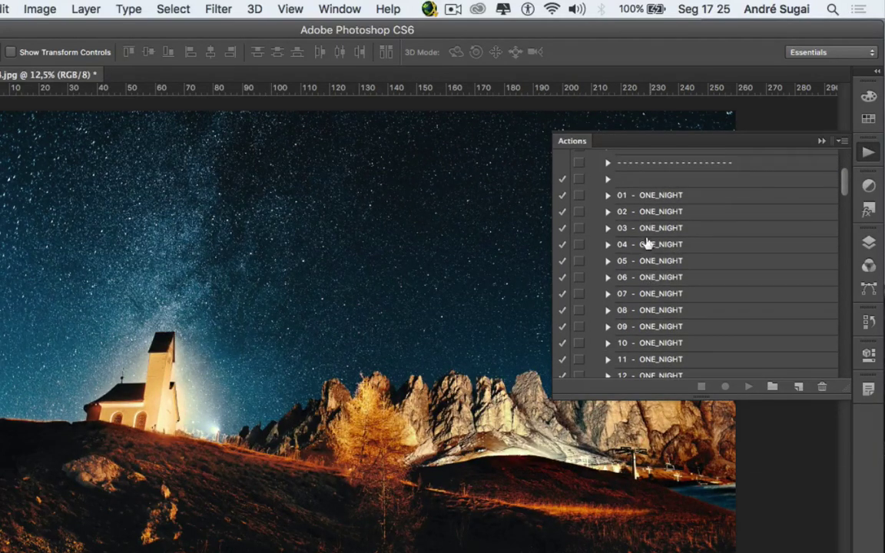
{"action": "left_click", "coordinate": [641, 200]}
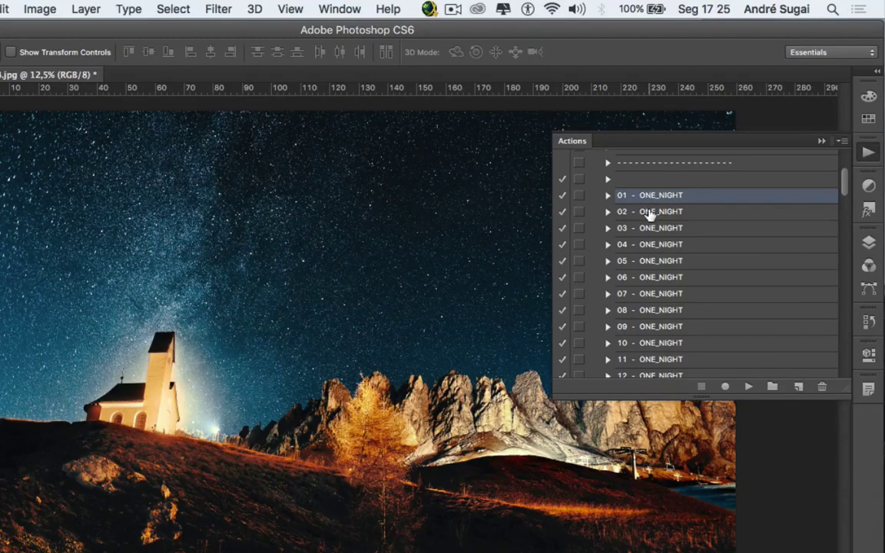
{"action": "scroll", "coordinate": [649, 214], "scroll_direction": "down", "scroll_amount": 1}
{"action": "scroll", "coordinate": [648, 214], "scroll_direction": "down", "scroll_amount": 2}
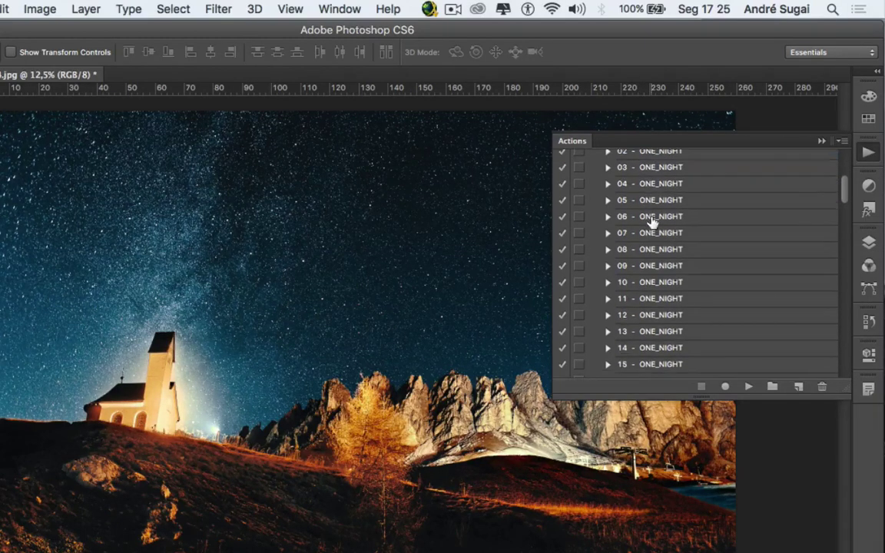
{"action": "scroll", "coordinate": [650, 218], "scroll_direction": "down", "scroll_amount": 5}
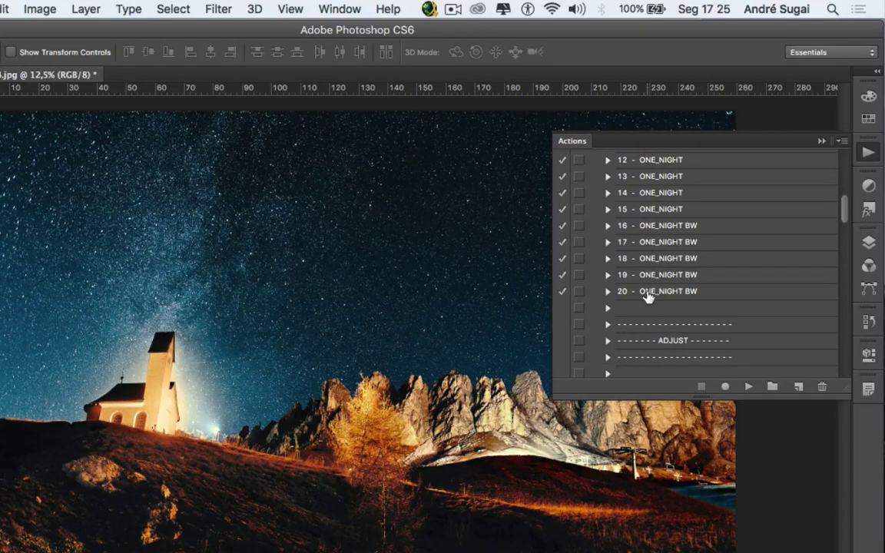
{"action": "scroll", "coordinate": [647, 297], "scroll_direction": "down", "scroll_amount": 3}
{"action": "scroll", "coordinate": [647, 297], "scroll_direction": "down", "scroll_amount": 2}
{"action": "scroll", "coordinate": [650, 296], "scroll_direction": "down", "scroll_amount": 1}
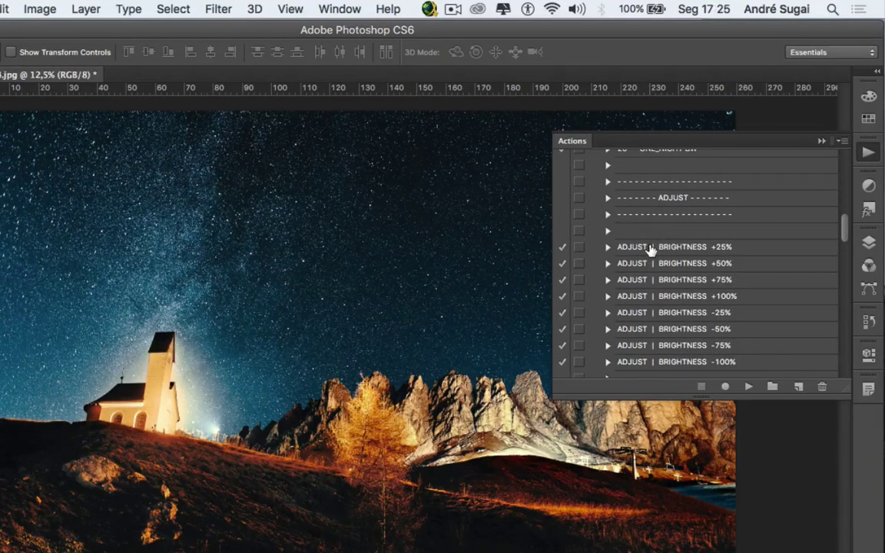
{"action": "scroll", "coordinate": [649, 249], "scroll_direction": "down", "scroll_amount": 2}
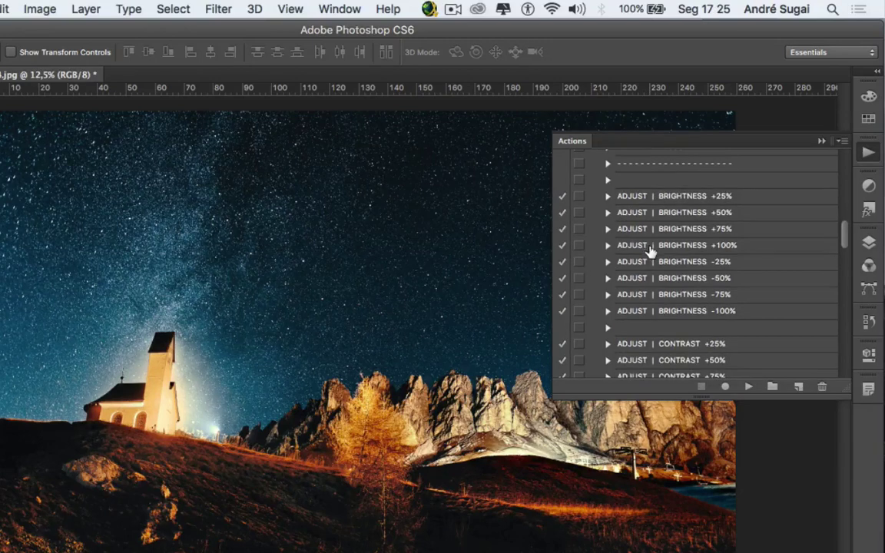
{"action": "scroll", "coordinate": [649, 269], "scroll_direction": "down", "scroll_amount": 3}
{"action": "scroll", "coordinate": [650, 290], "scroll_direction": "down", "scroll_amount": 3}
{"action": "scroll", "coordinate": [649, 291], "scroll_direction": "down", "scroll_amount": 1}
{"action": "scroll", "coordinate": [650, 290], "scroll_direction": "up", "scroll_amount": 5}
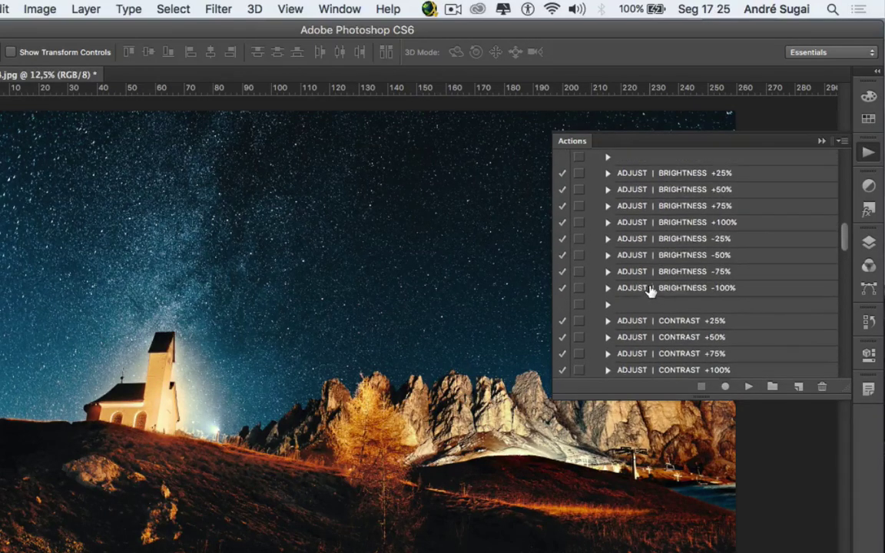
{"action": "scroll", "coordinate": [671, 251], "scroll_direction": "down", "scroll_amount": 3}
{"action": "scroll", "coordinate": [674, 257], "scroll_direction": "down", "scroll_amount": 3}
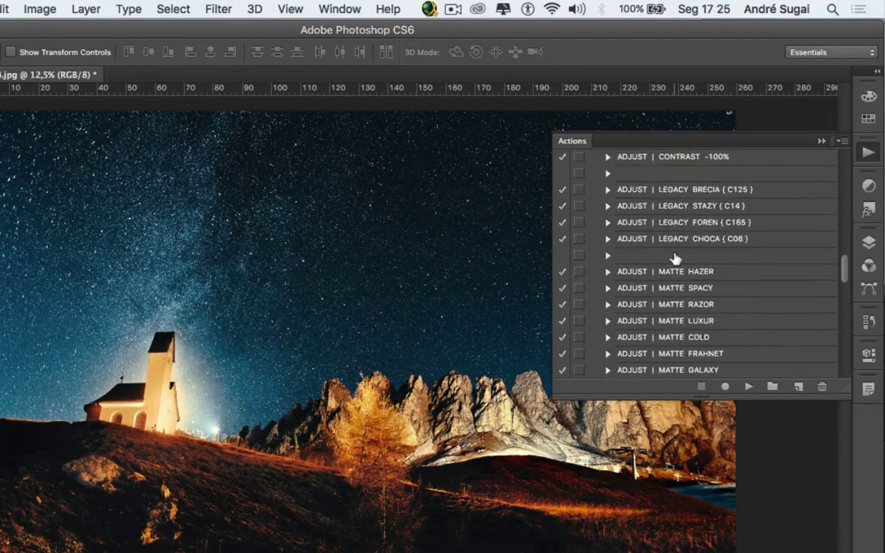
{"action": "scroll", "coordinate": [675, 258], "scroll_direction": "down", "scroll_amount": 2}
{"action": "scroll", "coordinate": [674, 258], "scroll_direction": "down", "scroll_amount": 4}
{"action": "scroll", "coordinate": [674, 258], "scroll_direction": "down", "scroll_amount": 1}
{"action": "scroll", "coordinate": [674, 258], "scroll_direction": "down", "scroll_amount": 2}
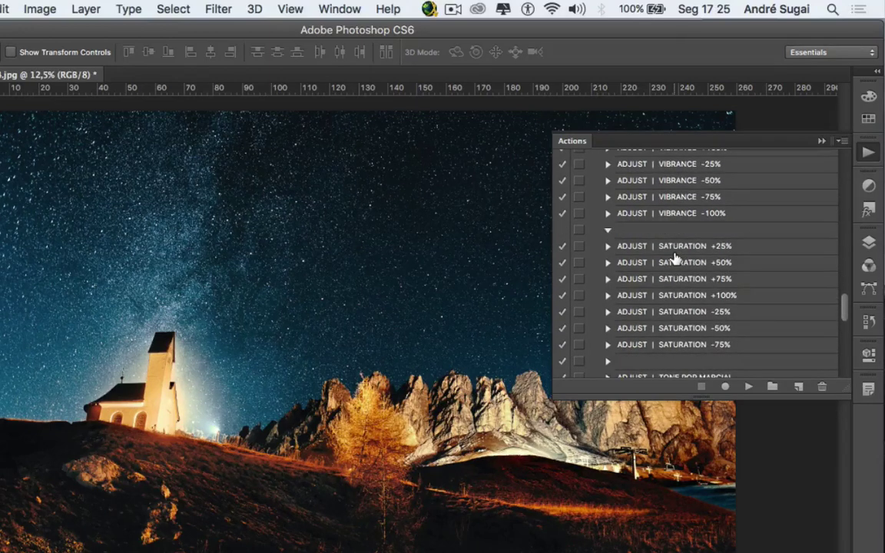
{"action": "scroll", "coordinate": [674, 258], "scroll_direction": "down", "scroll_amount": 2}
{"action": "scroll", "coordinate": [674, 258], "scroll_direction": "down", "scroll_amount": 3}
{"action": "scroll", "coordinate": [674, 258], "scroll_direction": "down", "scroll_amount": 1}
{"action": "scroll", "coordinate": [674, 258], "scroll_direction": "down", "scroll_amount": 2}
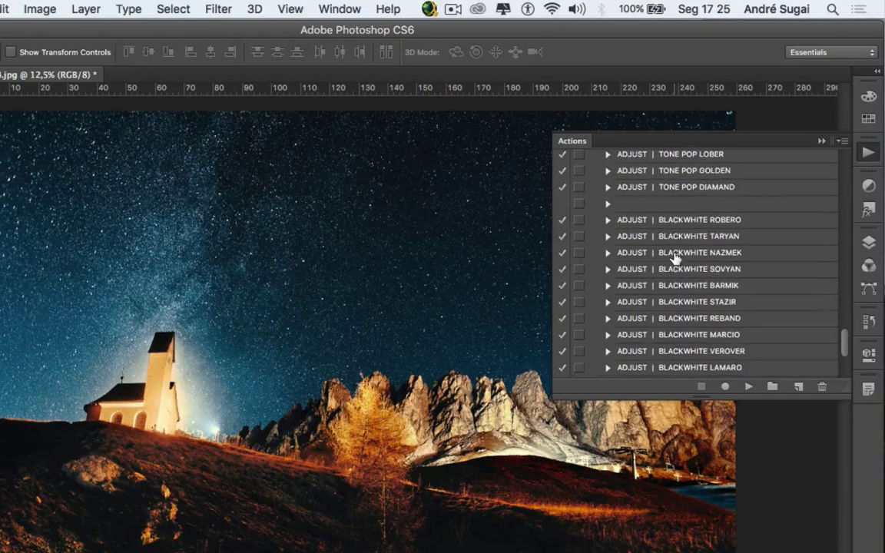
{"action": "scroll", "coordinate": [674, 258], "scroll_direction": "down", "scroll_amount": 2}
{"action": "scroll", "coordinate": [674, 258], "scroll_direction": "down", "scroll_amount": 1}
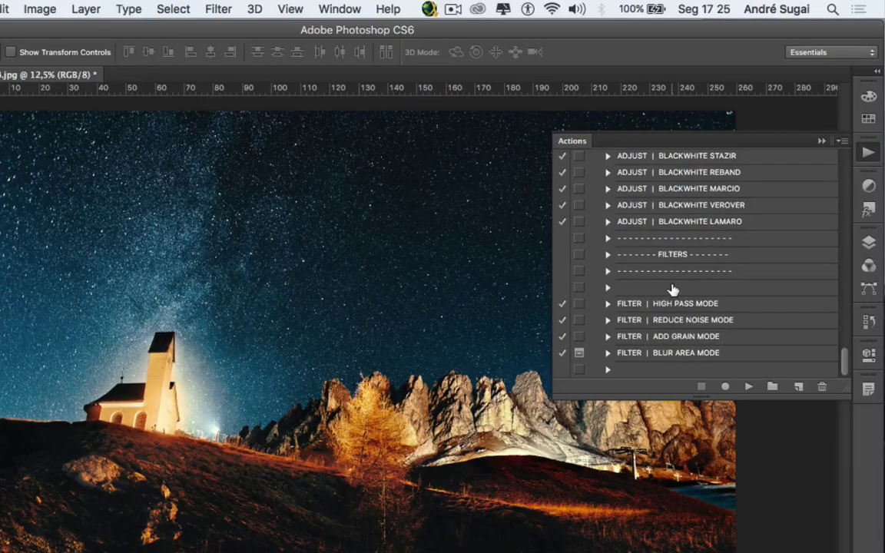
{"action": "scroll", "coordinate": [671, 288], "scroll_direction": "up", "scroll_amount": 6}
{"action": "scroll", "coordinate": [672, 290], "scroll_direction": "up", "scroll_amount": 3}
{"action": "scroll", "coordinate": [672, 289], "scroll_direction": "up", "scroll_amount": 3}
{"action": "scroll", "coordinate": [672, 289], "scroll_direction": "up", "scroll_amount": 3}
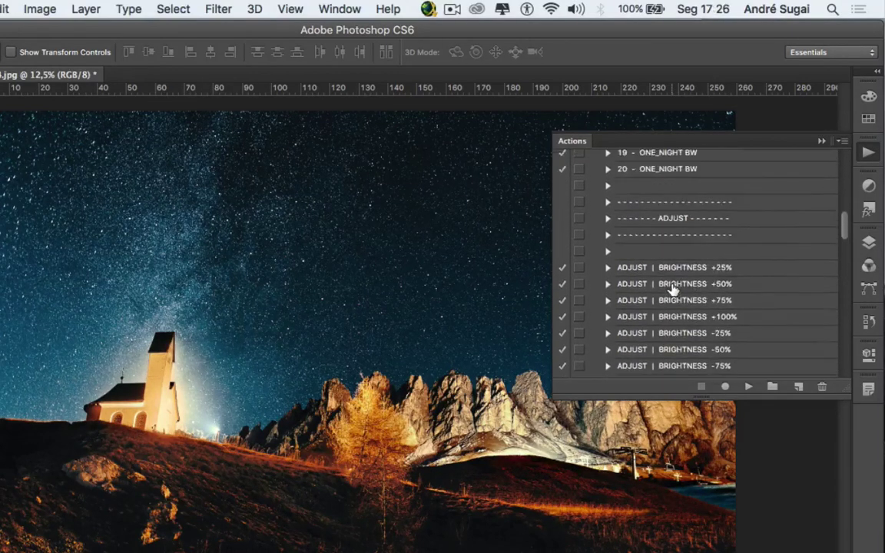
{"action": "scroll", "coordinate": [672, 289], "scroll_direction": "up", "scroll_amount": 3}
{"action": "scroll", "coordinate": [673, 288], "scroll_direction": "up", "scroll_amount": 3}
{"action": "scroll", "coordinate": [673, 289], "scroll_direction": "up", "scroll_amount": 2}
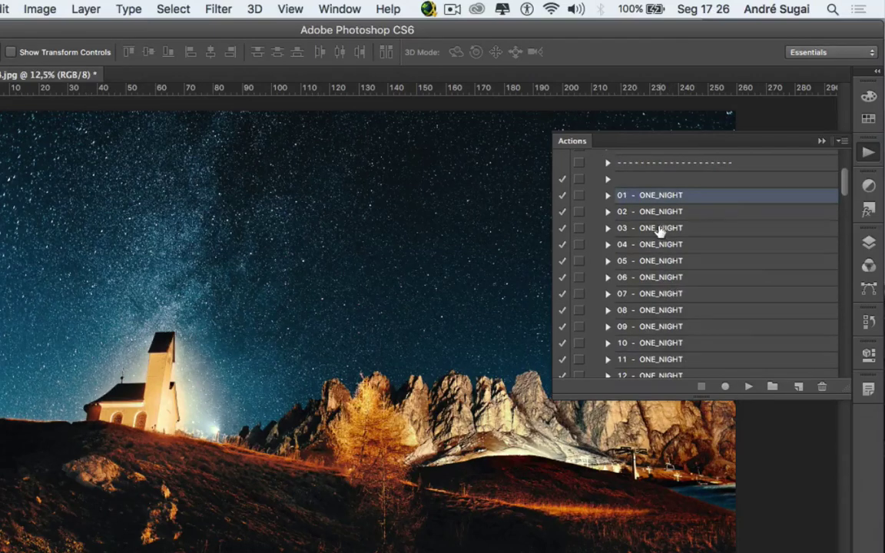
{"action": "scroll", "coordinate": [659, 230], "scroll_direction": "down", "scroll_amount": 2}
{"action": "scroll", "coordinate": [659, 230], "scroll_direction": "down", "scroll_amount": 1}
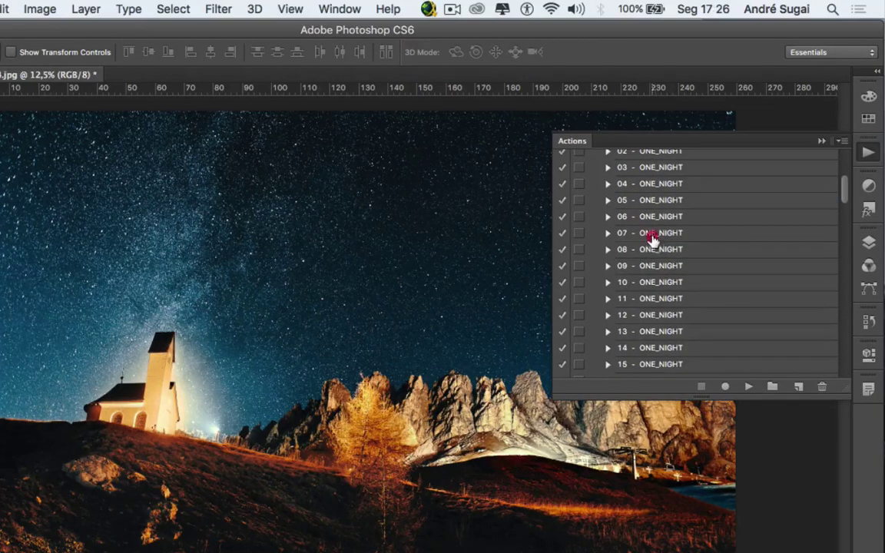
Step: Play the 07 - ONE_NIGHT action on the photo and view the resulting group in Layers
{"action": "left_click", "coordinate": [653, 234]}
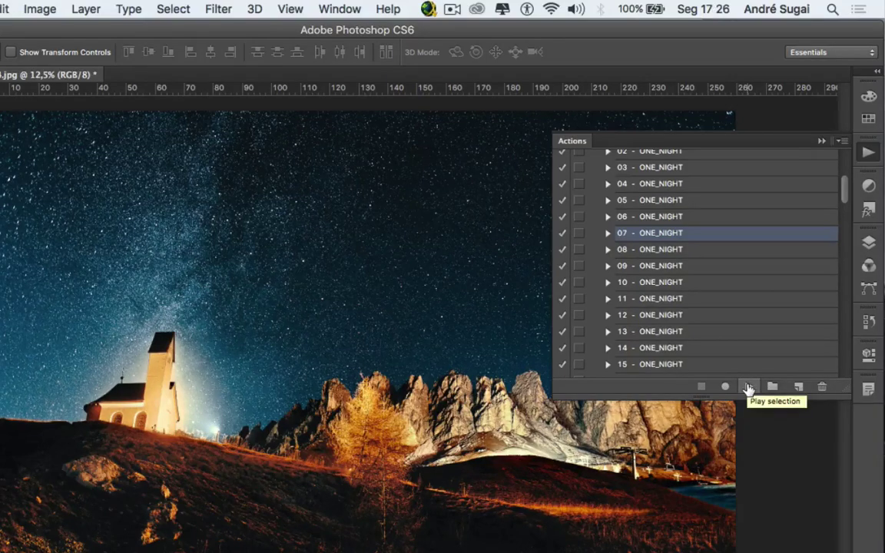
{"action": "left_click", "coordinate": [747, 387]}
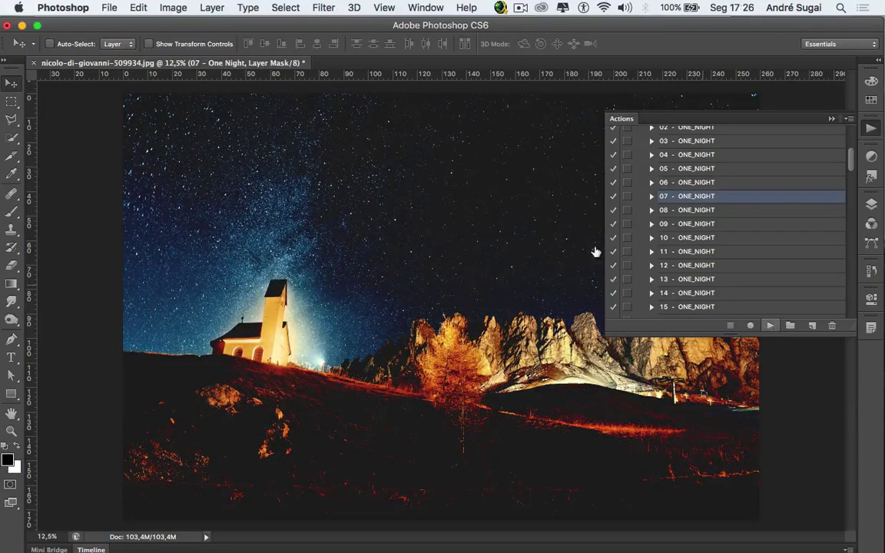
{"action": "left_click", "coordinate": [831, 117]}
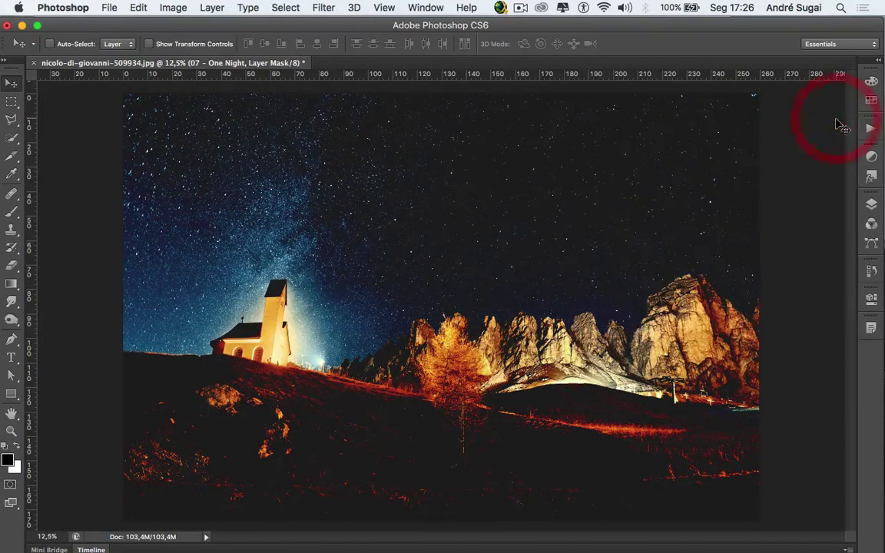
{"action": "left_click", "coordinate": [871, 204]}
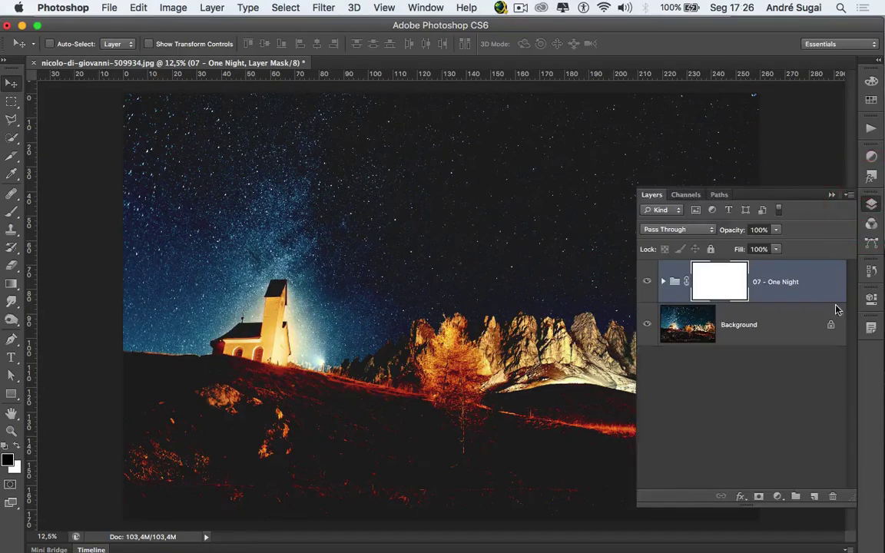
Step: Toggle the 07 - One Night group's visibility to compare the photo with and without it
{"action": "left_click_drag", "start_coordinate": [849, 499], "coordinate": [849, 388]}
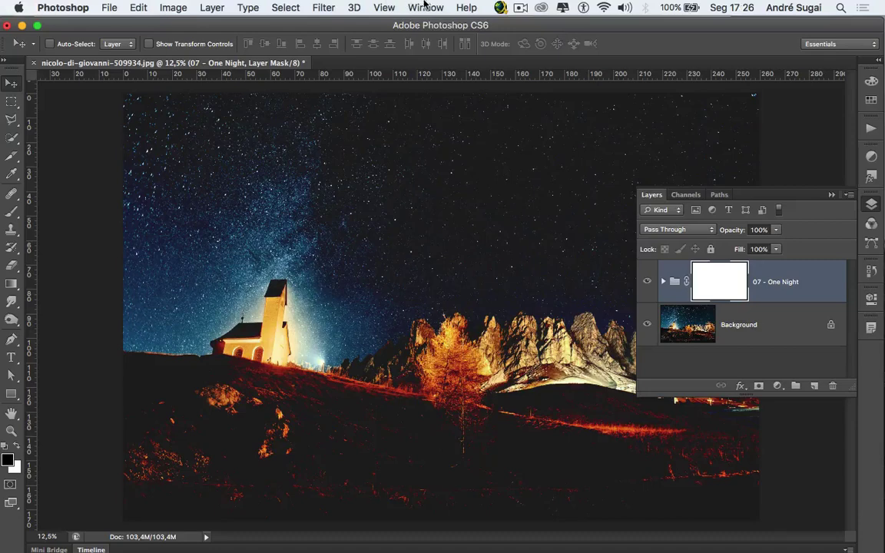
{"action": "left_click", "coordinate": [424, 6]}
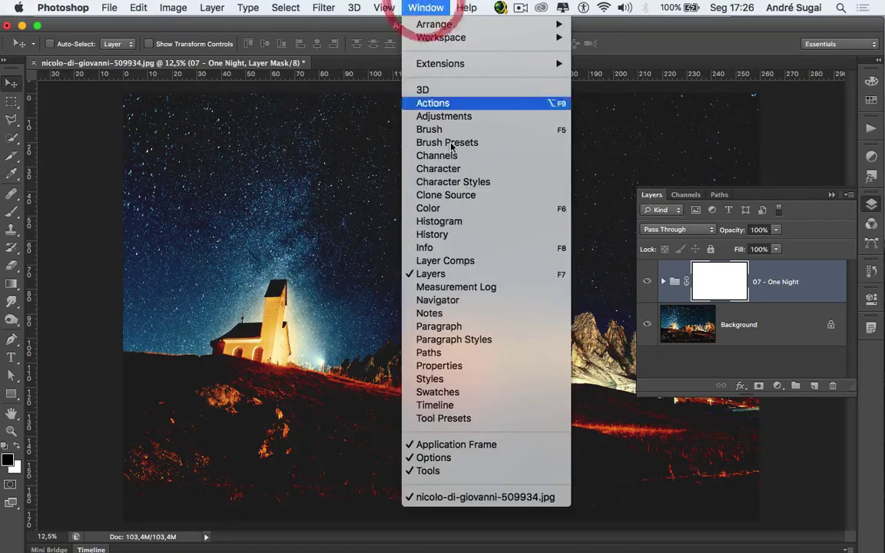
{"action": "left_click", "coordinate": [804, 288]}
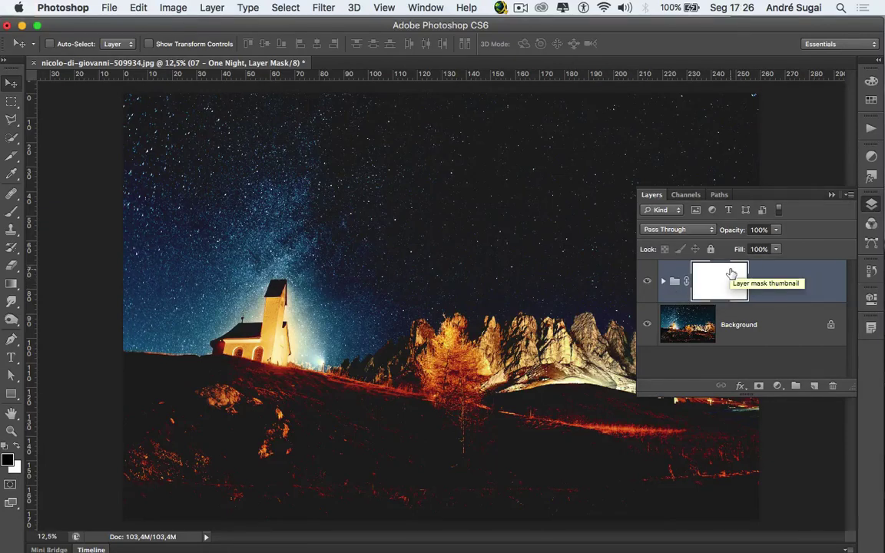
{"action": "left_click", "coordinate": [646, 282]}
{"action": "left_click", "coordinate": [647, 282]}
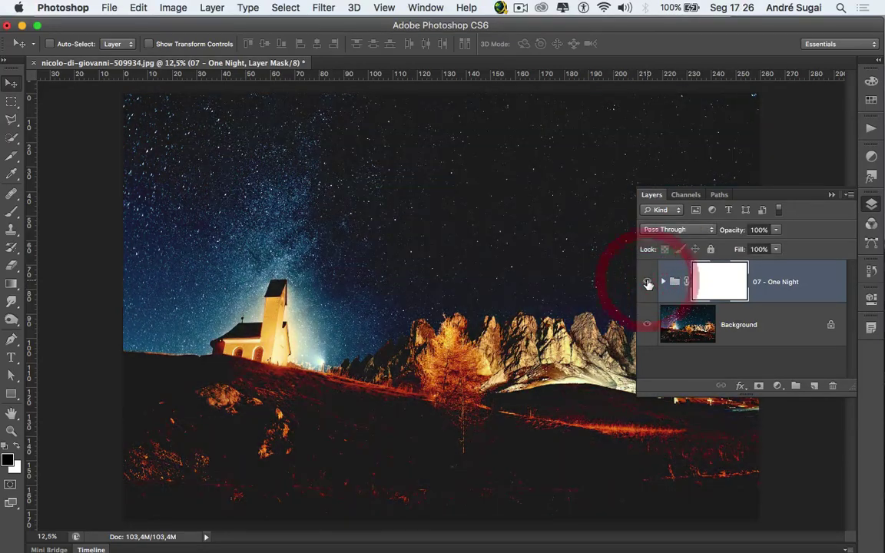
{"action": "left_click", "coordinate": [646, 282]}
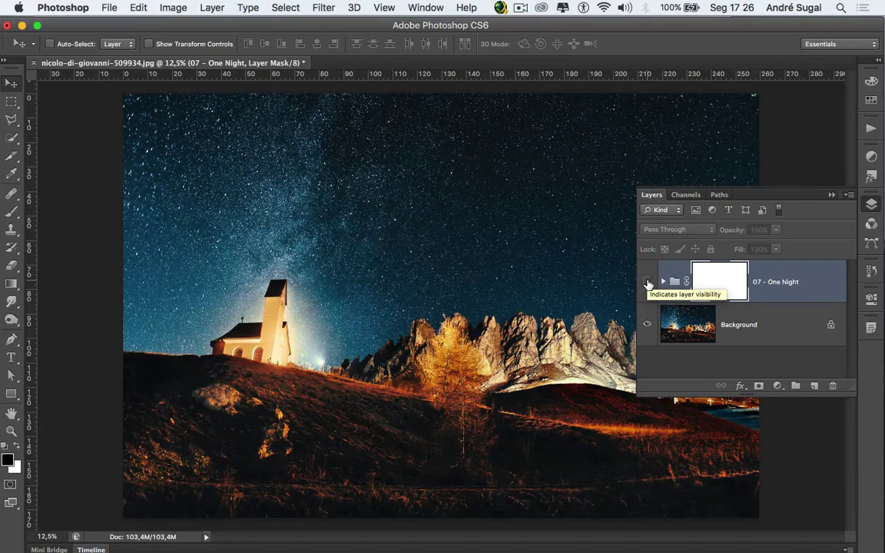
{"action": "left_click", "coordinate": [647, 282]}
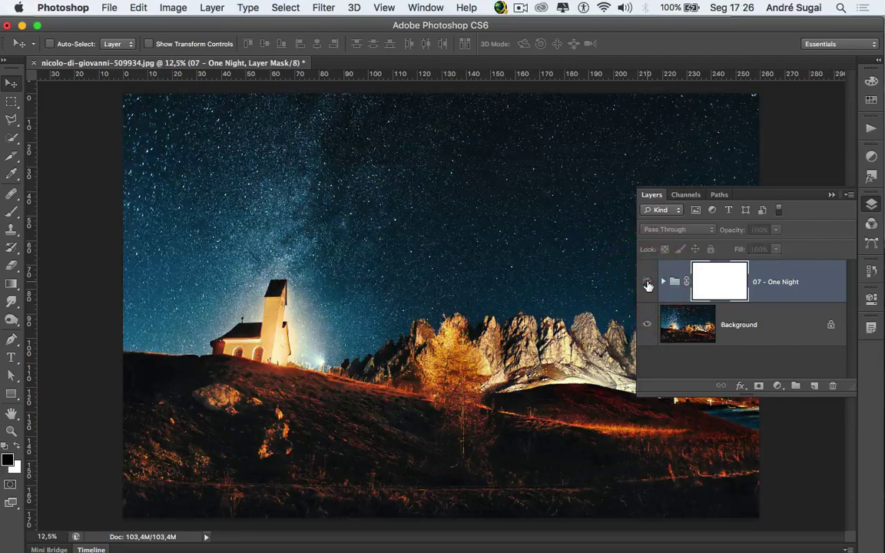
{"action": "left_click", "coordinate": [647, 282]}
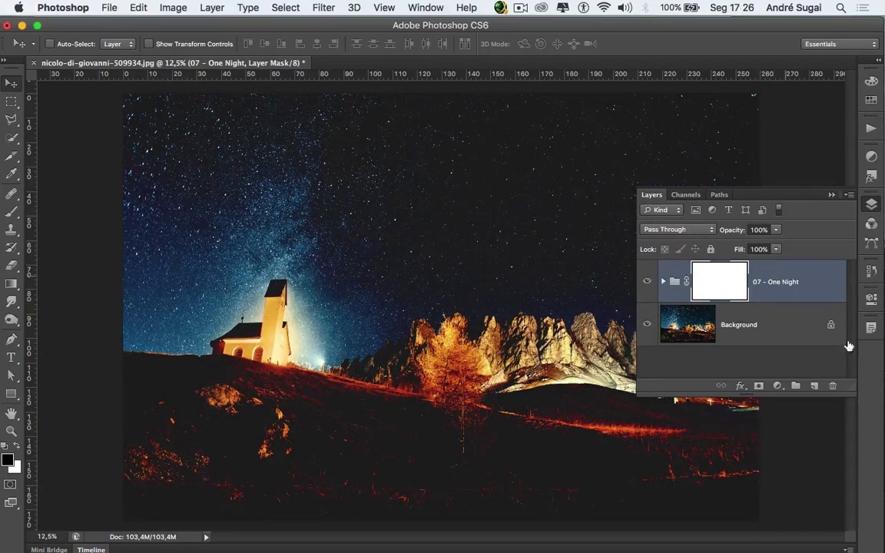
Step: Delete the 07 - One Night group's layer mask, then the group with its contents
{"action": "left_click", "coordinate": [833, 386]}
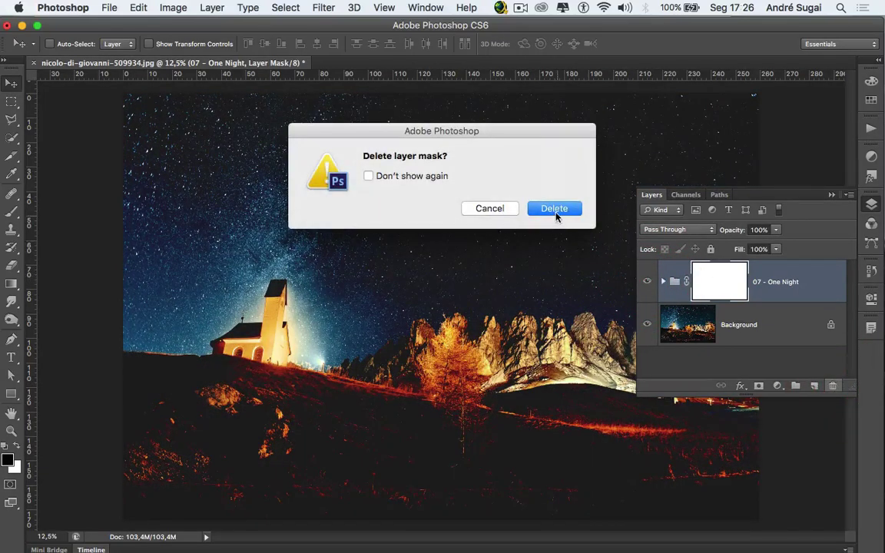
{"action": "left_click", "coordinate": [554, 209]}
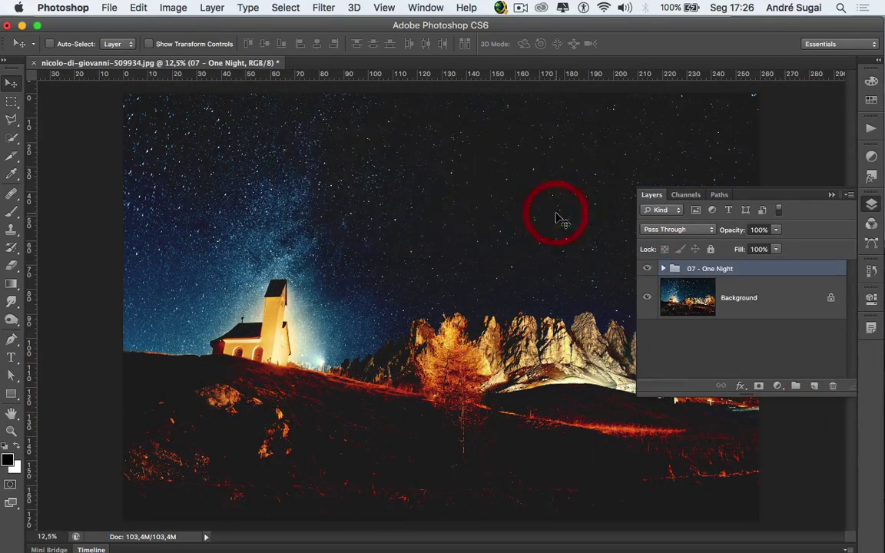
{"action": "left_click", "coordinate": [834, 384]}
{"action": "left_click", "coordinate": [598, 215]}
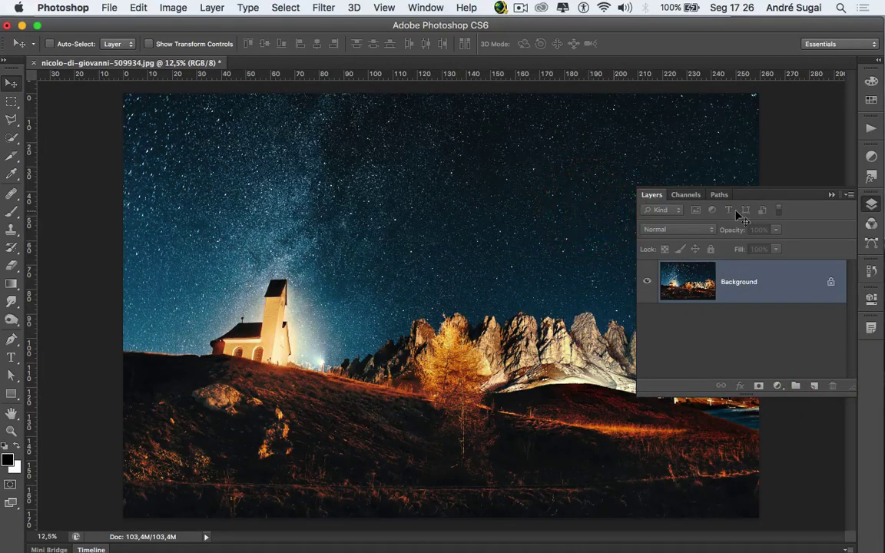
Step: Play the 19 - ONE_NIGHT BW action to turn the photo black and white
{"action": "left_click", "coordinate": [871, 128]}
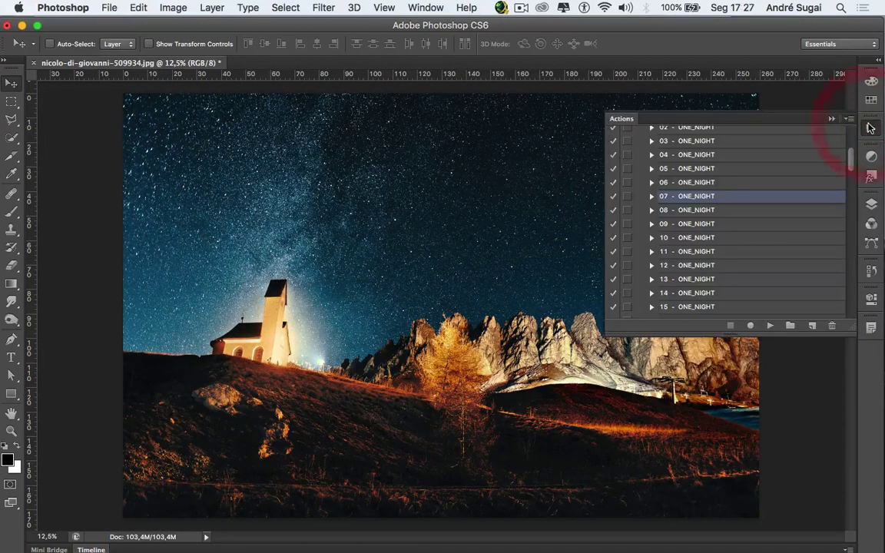
{"action": "scroll", "coordinate": [712, 229], "scroll_direction": "down", "scroll_amount": 3}
{"action": "scroll", "coordinate": [713, 229], "scroll_direction": "down", "scroll_amount": 2}
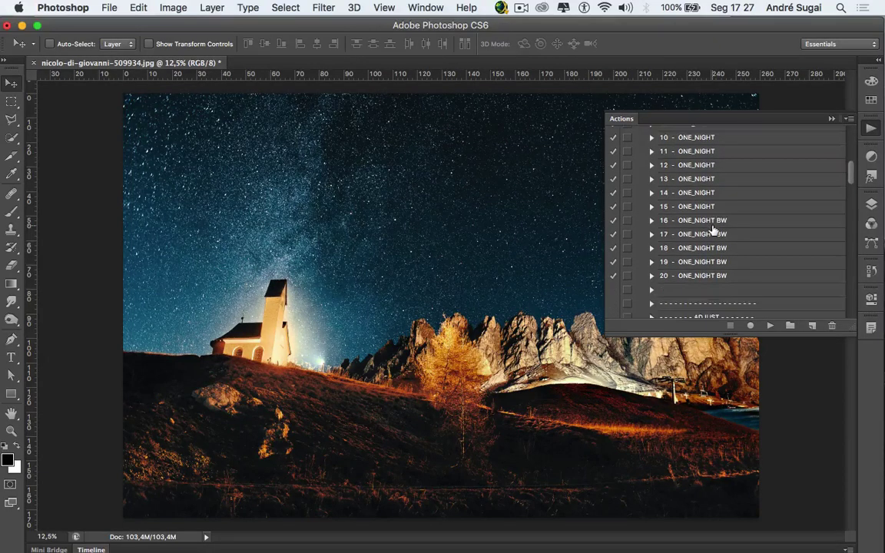
{"action": "left_click", "coordinate": [706, 262]}
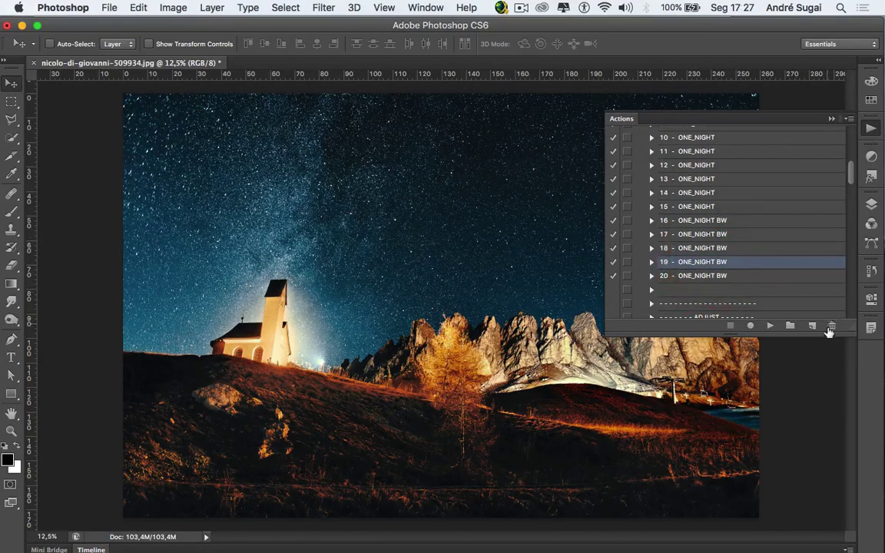
{"action": "left_click", "coordinate": [771, 328]}
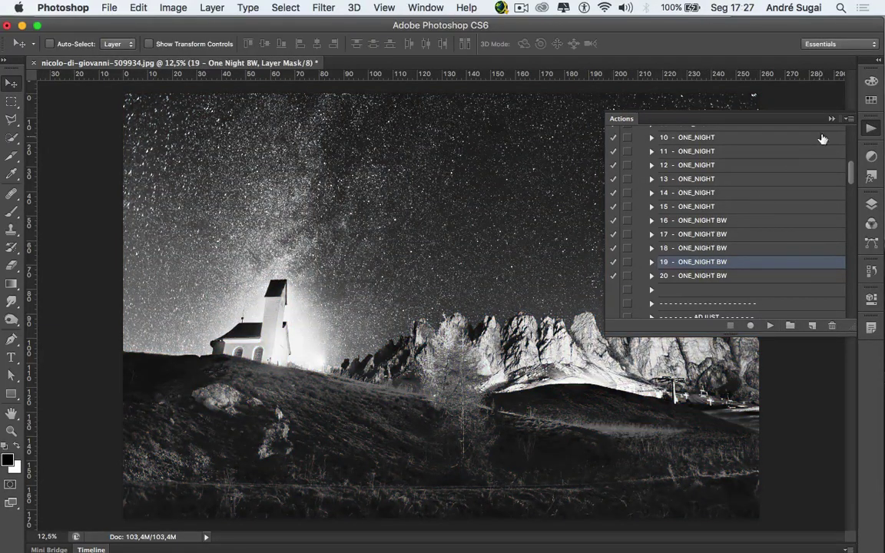
Step: Toggle the 19 - One Night BW group's visibility to compare colour and black-and-white versions
{"action": "left_click", "coordinate": [870, 128]}
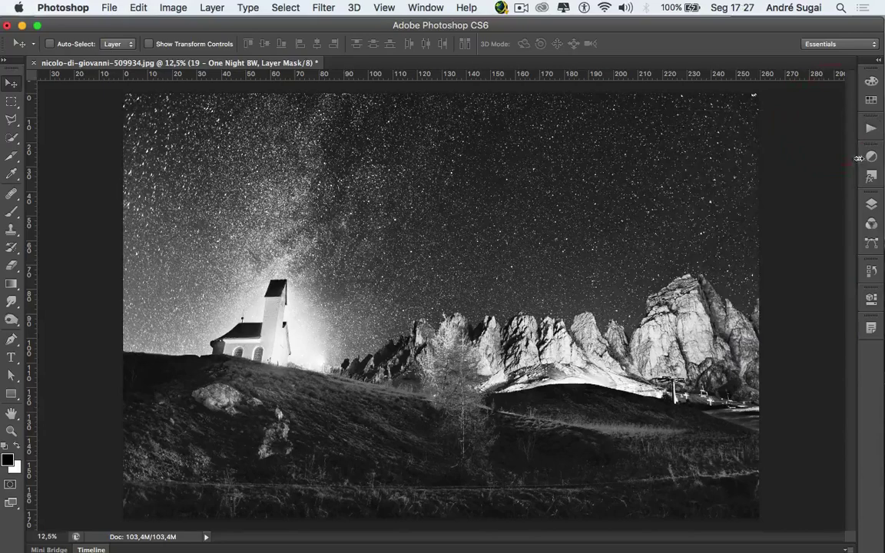
{"action": "left_click", "coordinate": [870, 203]}
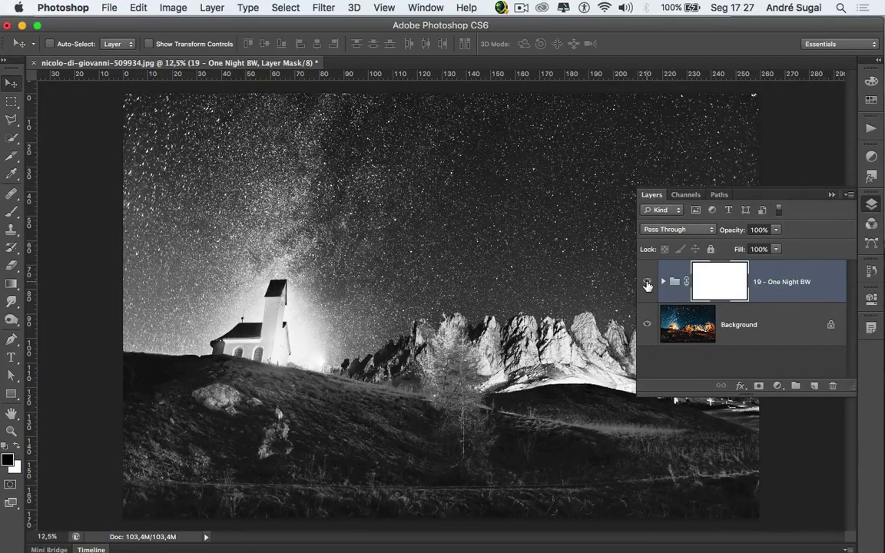
{"action": "left_click", "coordinate": [647, 285]}
{"action": "left_click", "coordinate": [648, 285]}
{"action": "left_click", "coordinate": [647, 285]}
{"action": "left_click", "coordinate": [647, 288]}
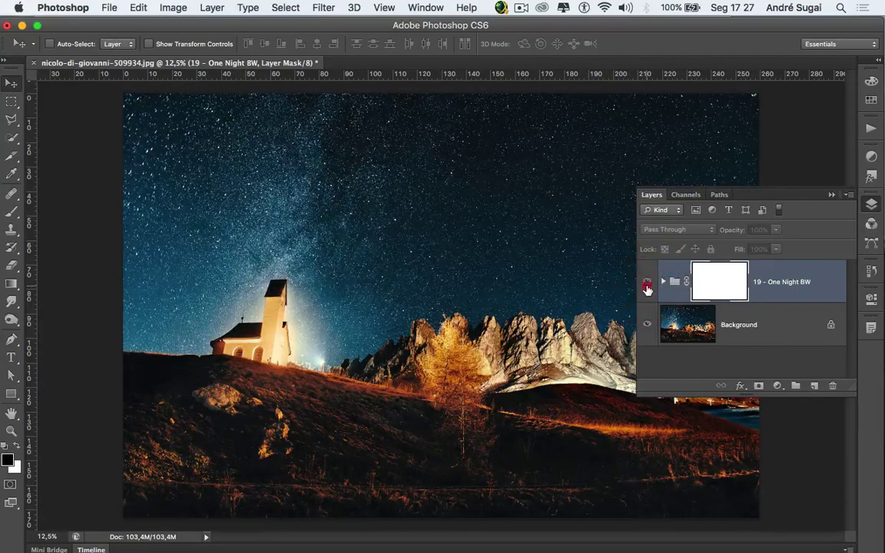
Step: Remove the 19 - One Night BW group's layer mask and delete the group
{"action": "left_click", "coordinate": [833, 385]}
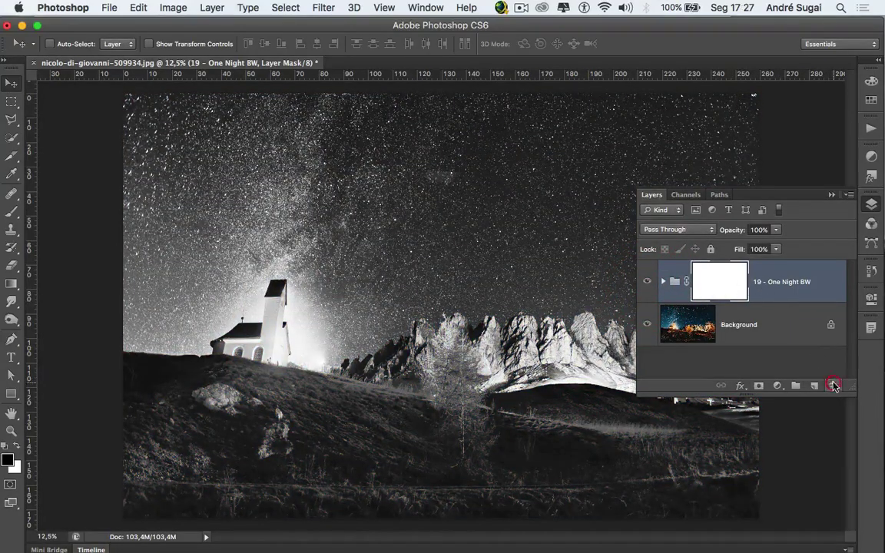
{"action": "left_click", "coordinate": [554, 207]}
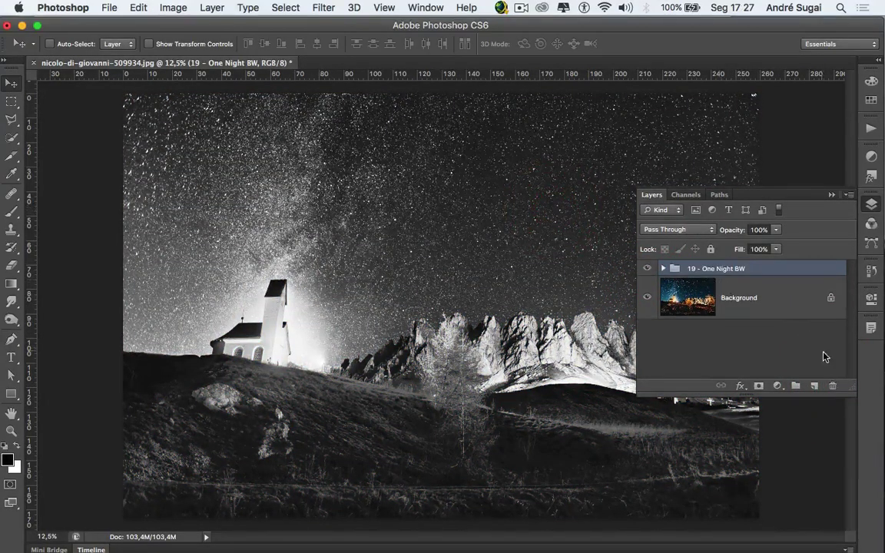
{"action": "left_click", "coordinate": [832, 385]}
{"action": "left_click", "coordinate": [582, 207]}
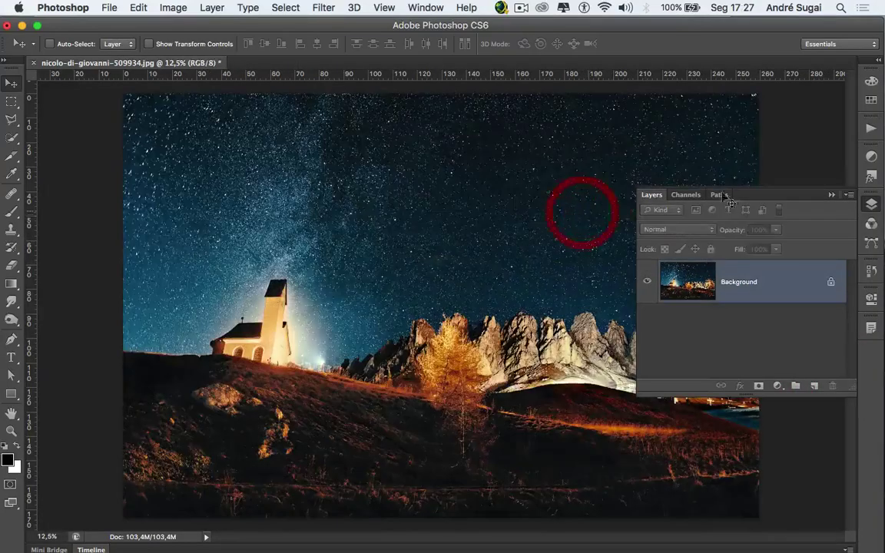
{"action": "left_click", "coordinate": [870, 128]}
{"action": "scroll", "coordinate": [666, 266], "scroll_direction": "down", "scroll_amount": 3}
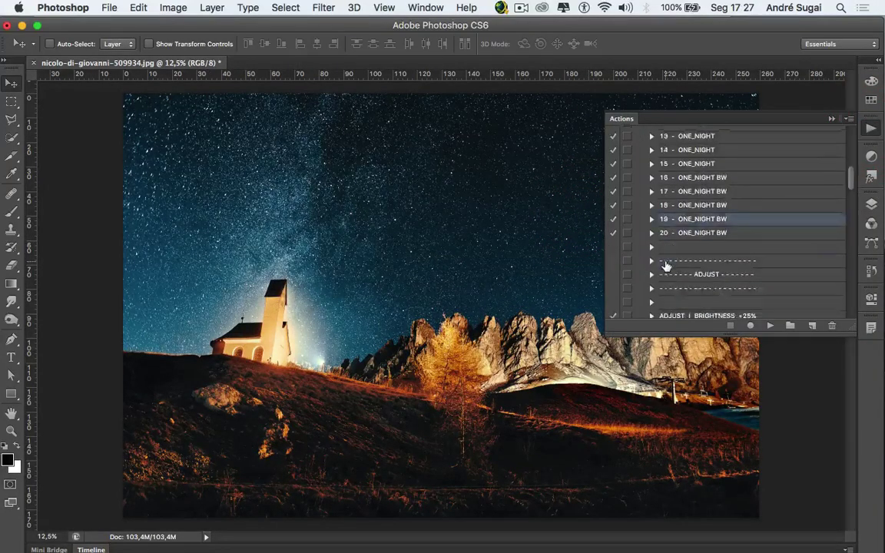
{"action": "scroll", "coordinate": [665, 266], "scroll_direction": "down", "scroll_amount": 3}
{"action": "scroll", "coordinate": [666, 266], "scroll_direction": "down", "scroll_amount": 3}
{"action": "scroll", "coordinate": [666, 265], "scroll_direction": "down", "scroll_amount": 2}
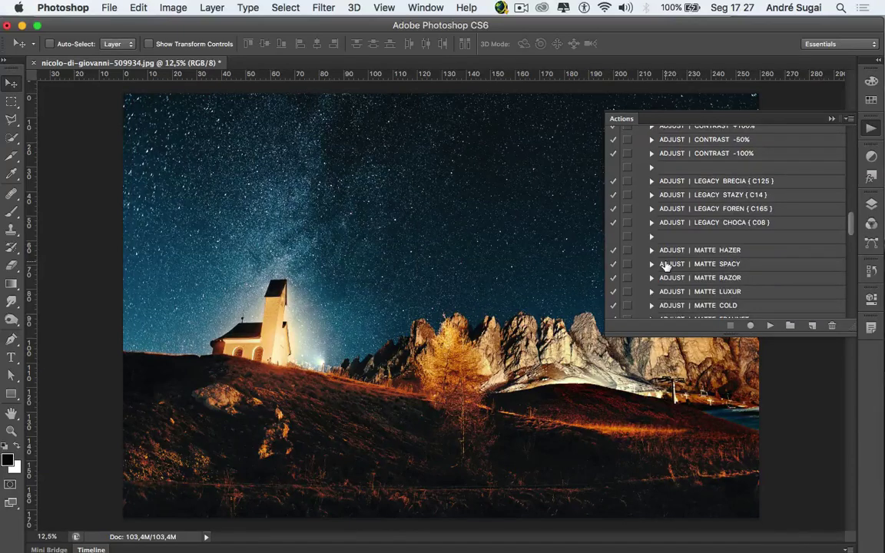
{"action": "left_click", "coordinate": [695, 208]}
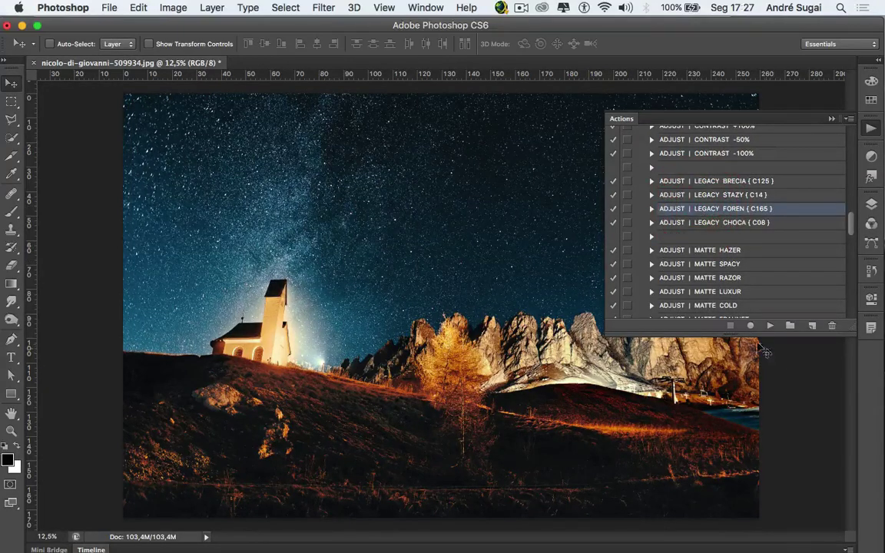
{"action": "left_click", "coordinate": [769, 325]}
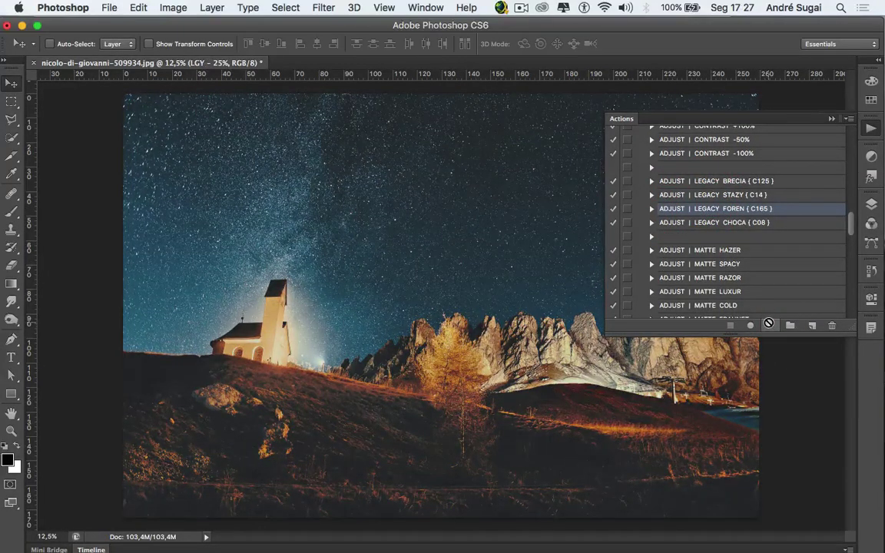
{"action": "left_click", "coordinate": [831, 119]}
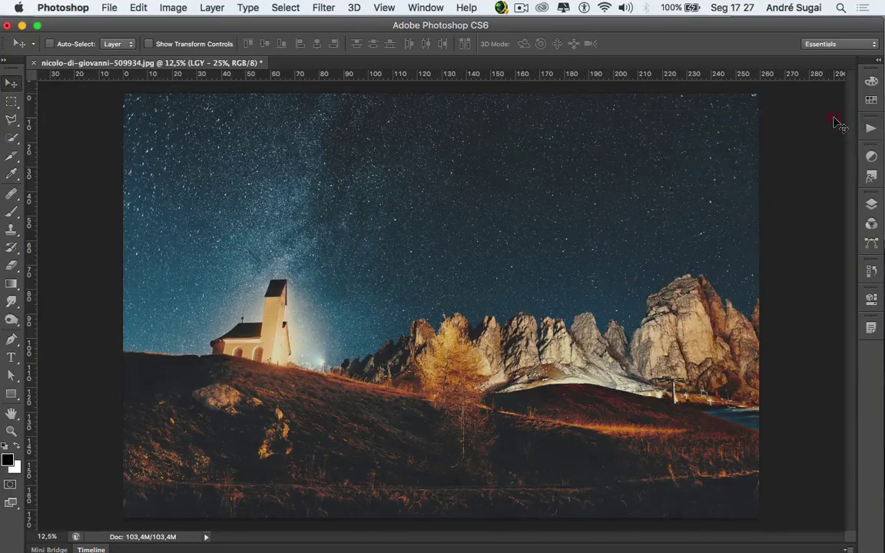
{"action": "left_click", "coordinate": [872, 203]}
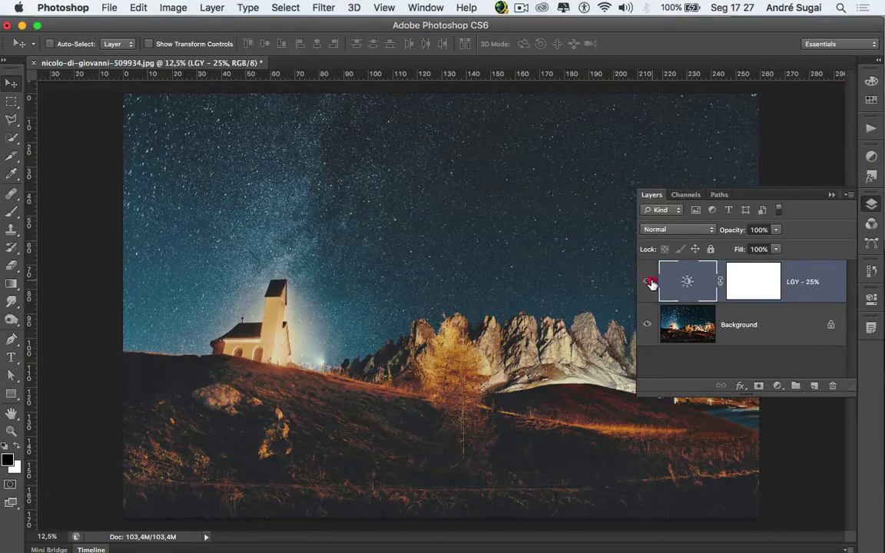
{"action": "left_click", "coordinate": [649, 281]}
{"action": "left_click", "coordinate": [649, 282]}
{"action": "key", "text": "BackSpace"}
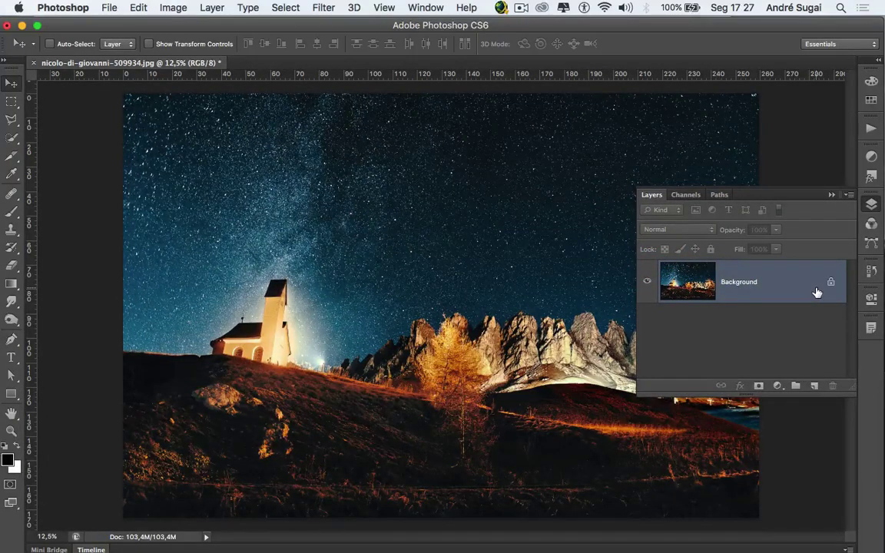